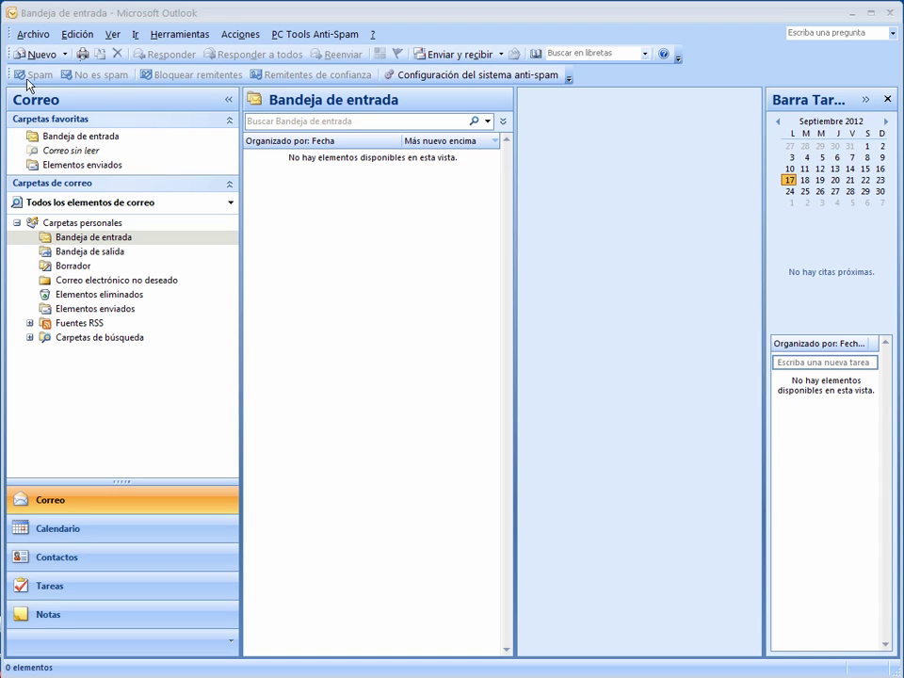
Turn off the 'Barra de herramientas PC Tools Anti-Spam' toolbar from the toolbar list.
right_click(610, 85)
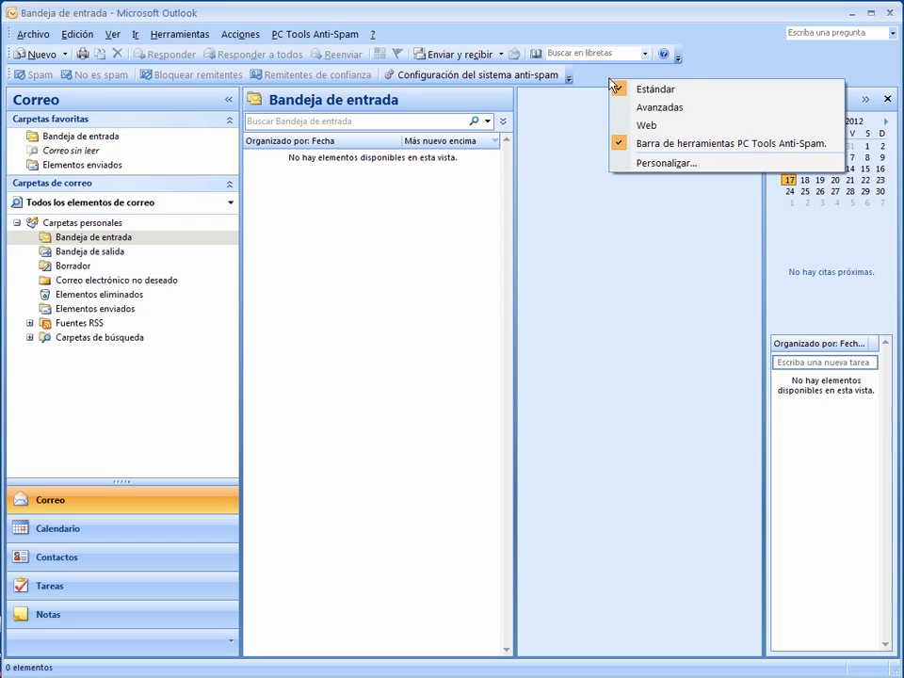
left_click(701, 149)
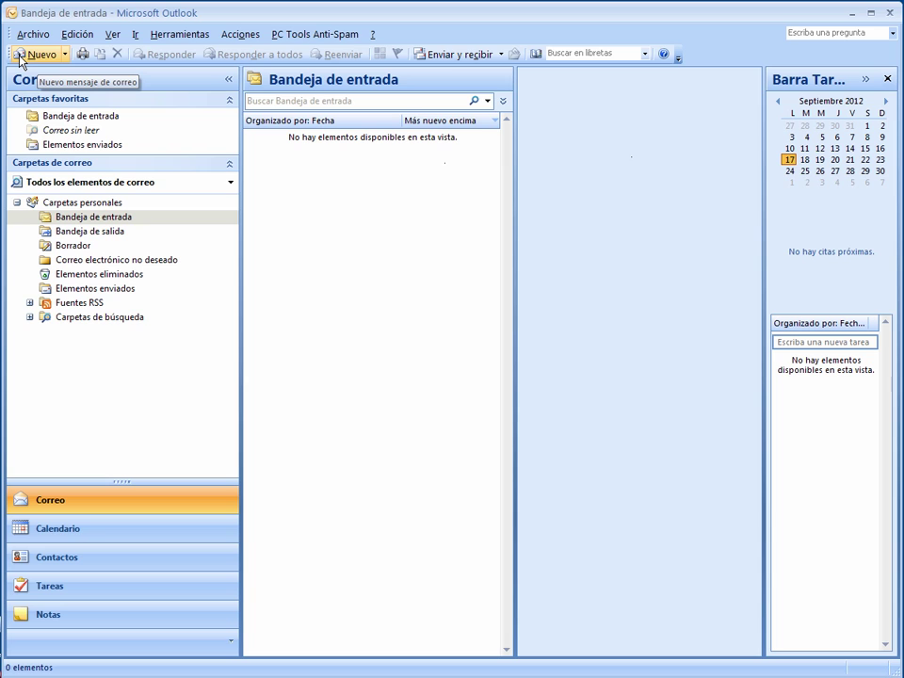
left_click(65, 56)
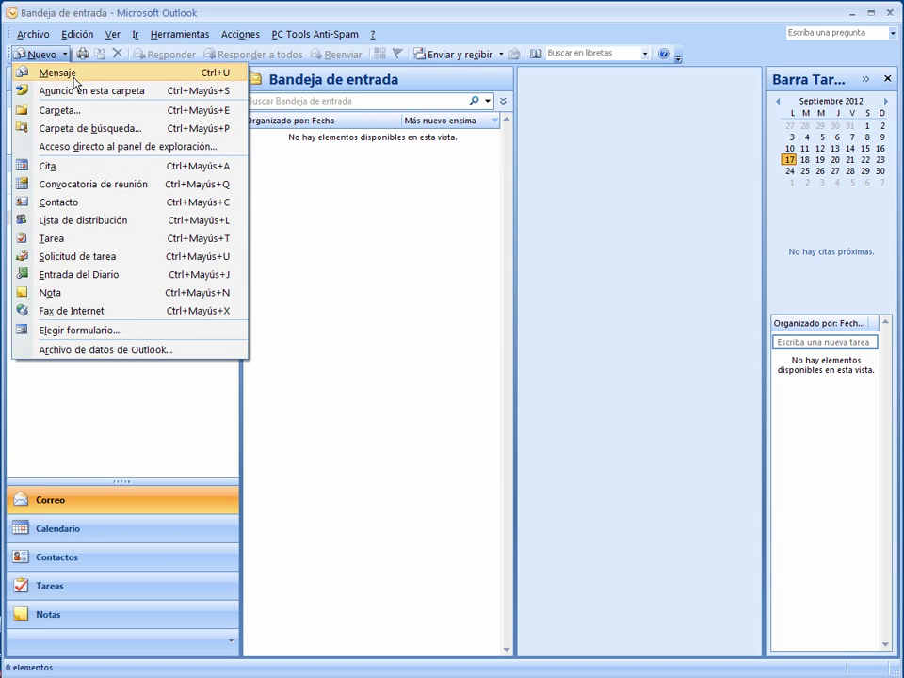
left_click(326, 32)
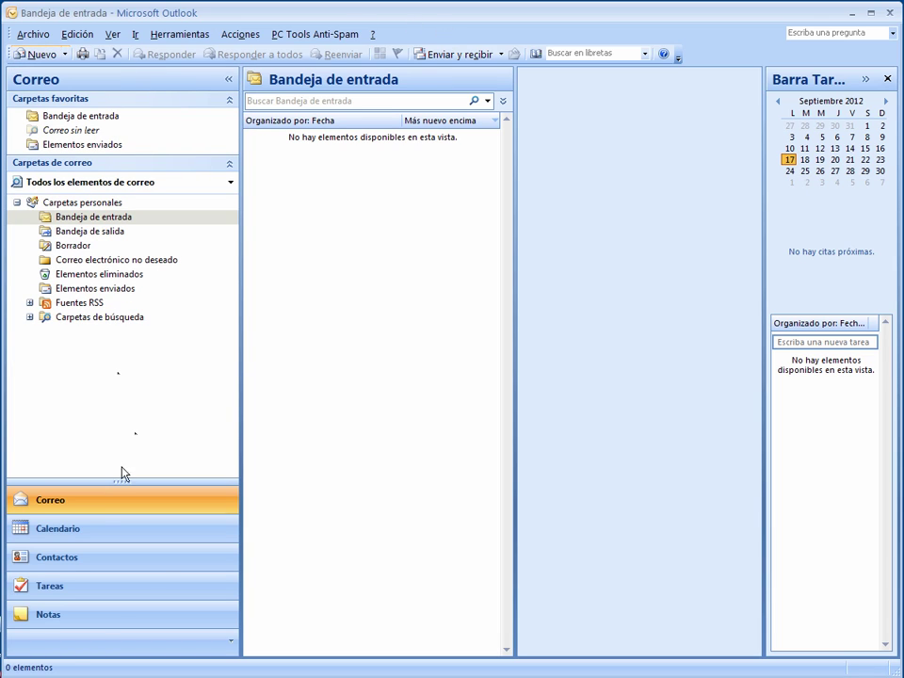
left_click(58, 530)
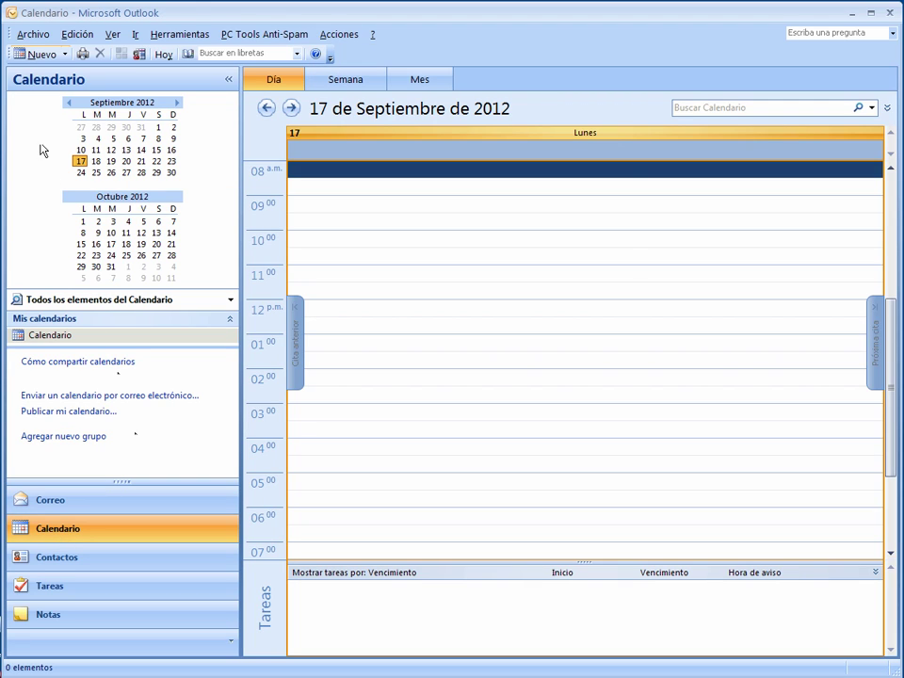
left_click(66, 564)
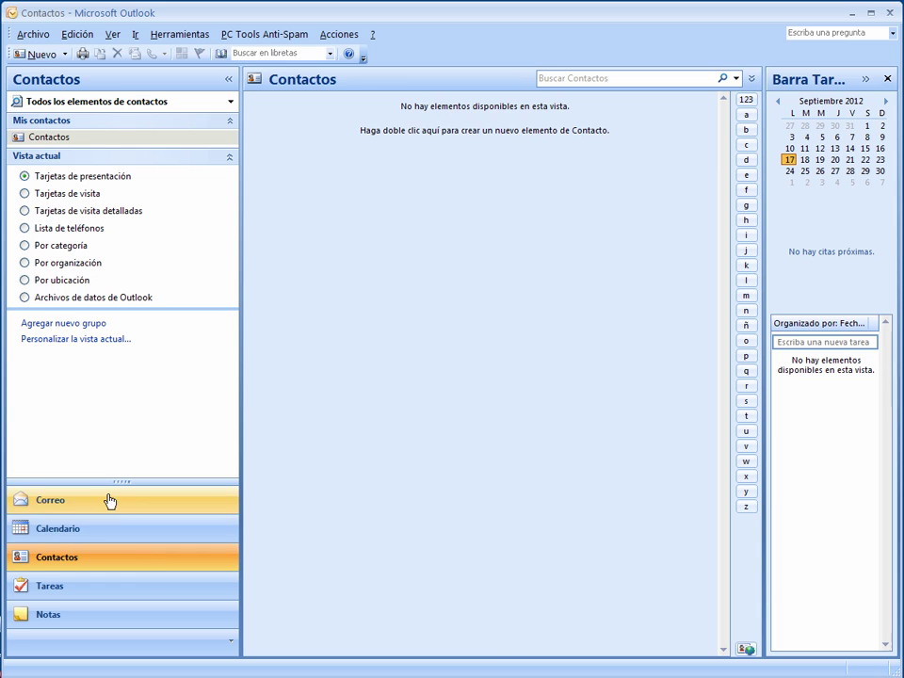
left_click(111, 500)
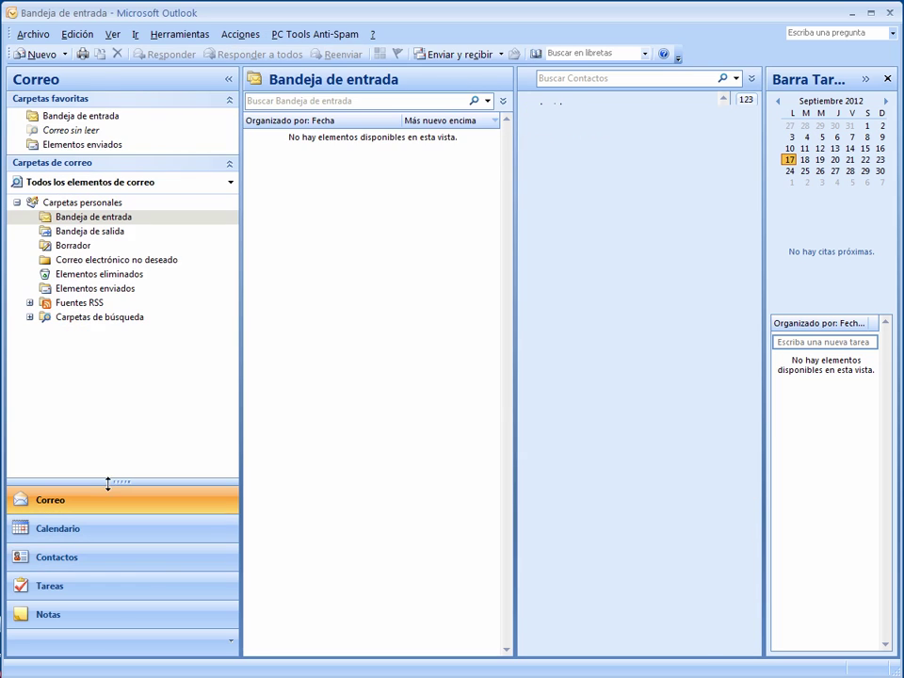
left_click(49, 59)
Reposition the new message window, cancel the address book, and put the cursor in the Para field.
left_click_drag(113, 76, 257, 41)
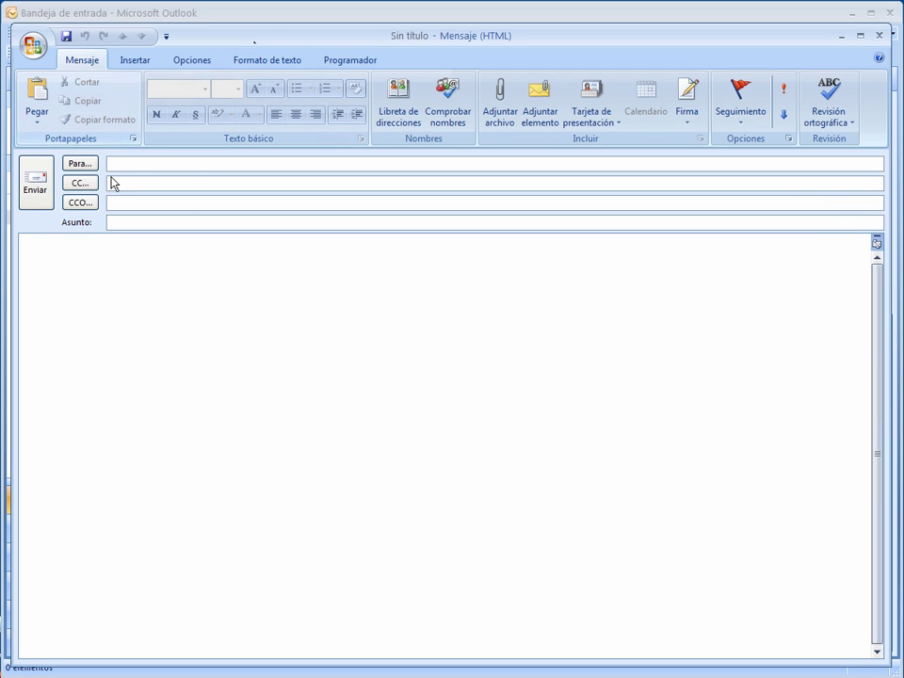
left_click(83, 164)
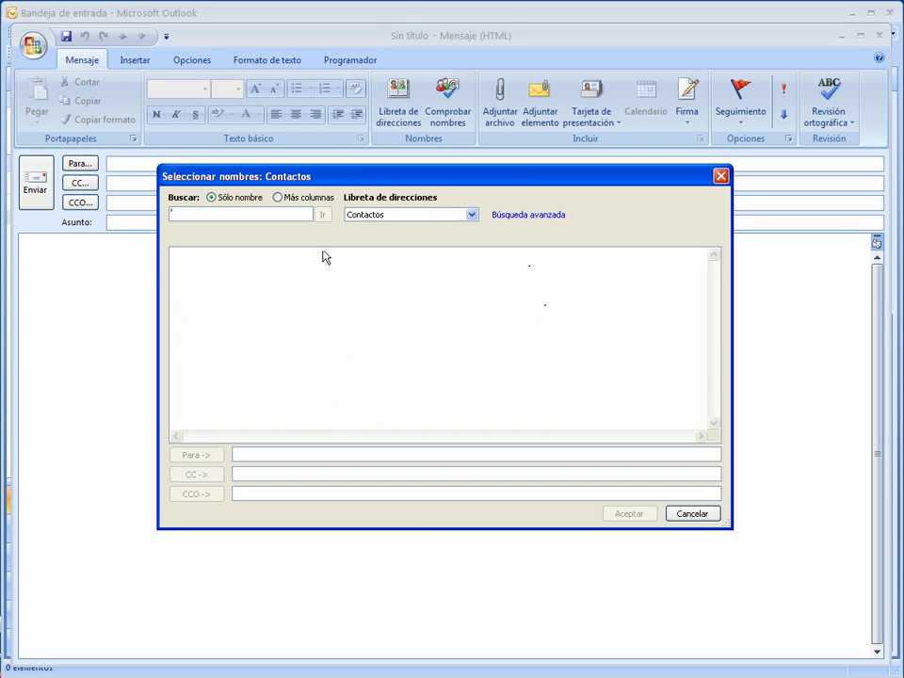
left_click(699, 517)
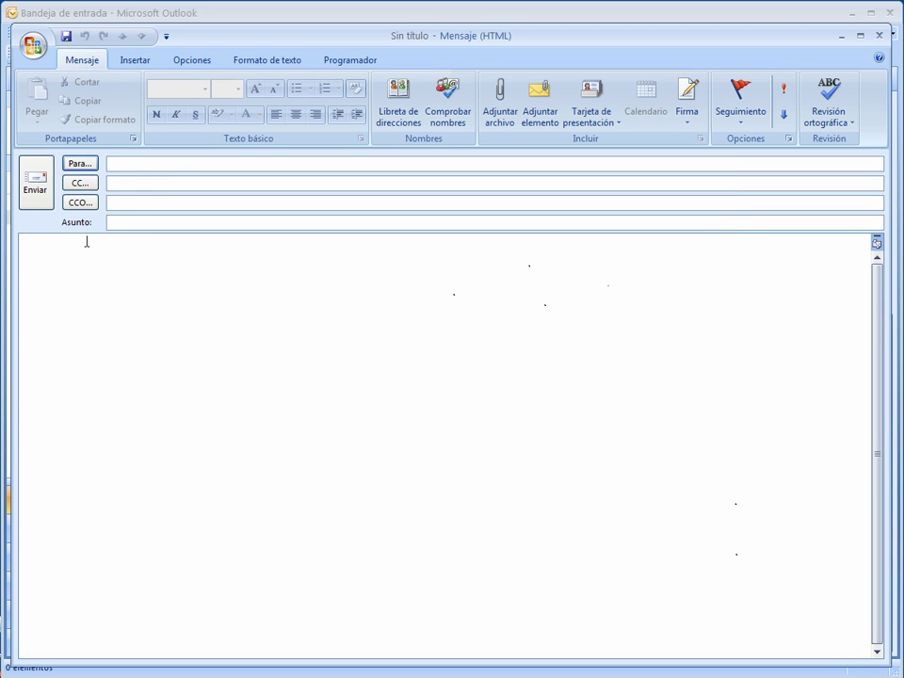
left_click(138, 162)
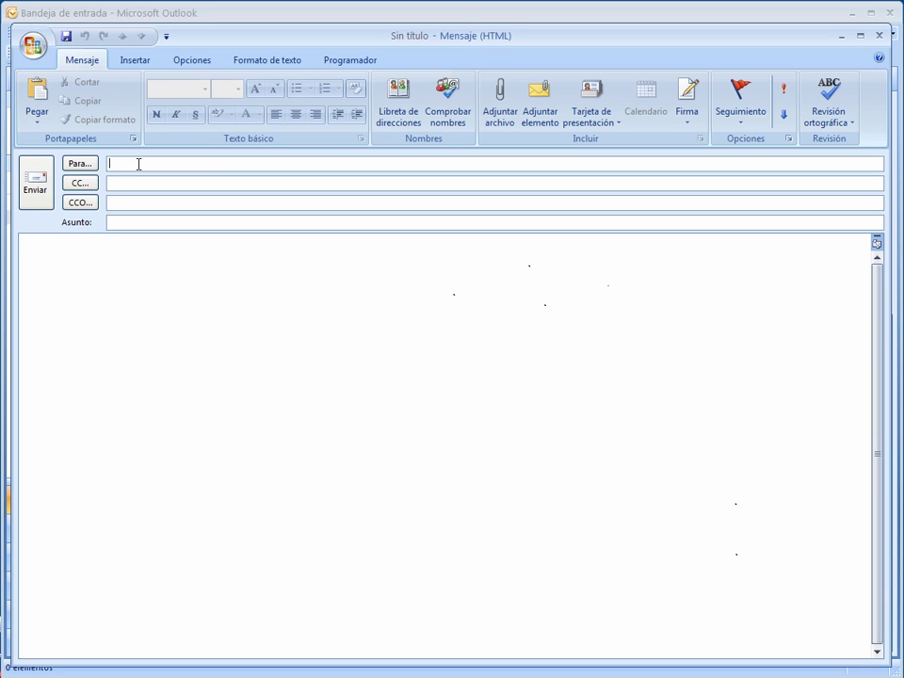
Enter the recipient's e-mail address, subject 'Prueba' and body 'Esto es una prueba de correo electronico'.
type("Prueba")
key("Tab")
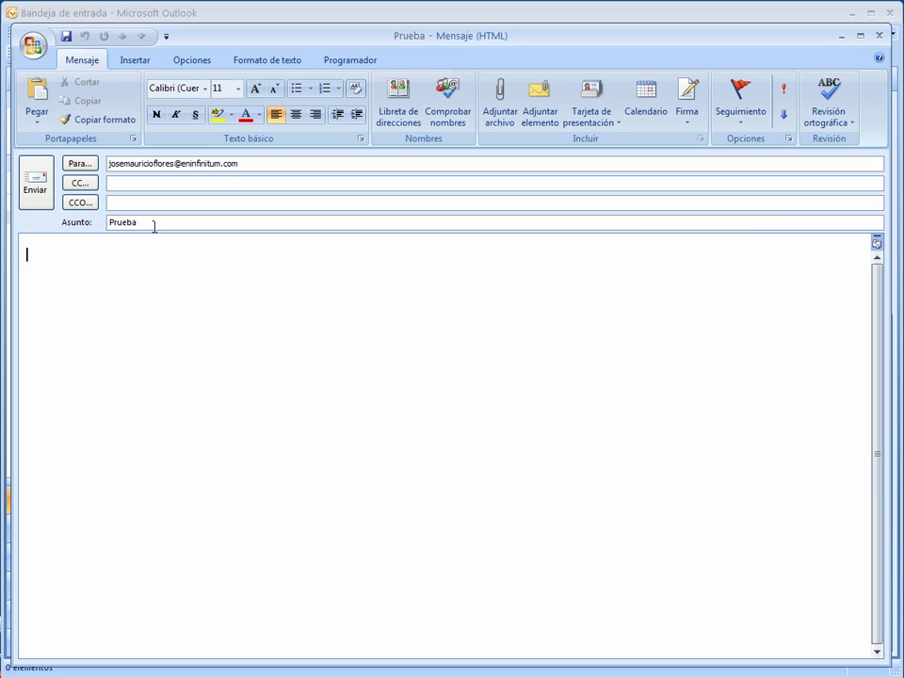
type("Esto es una prueba de c")
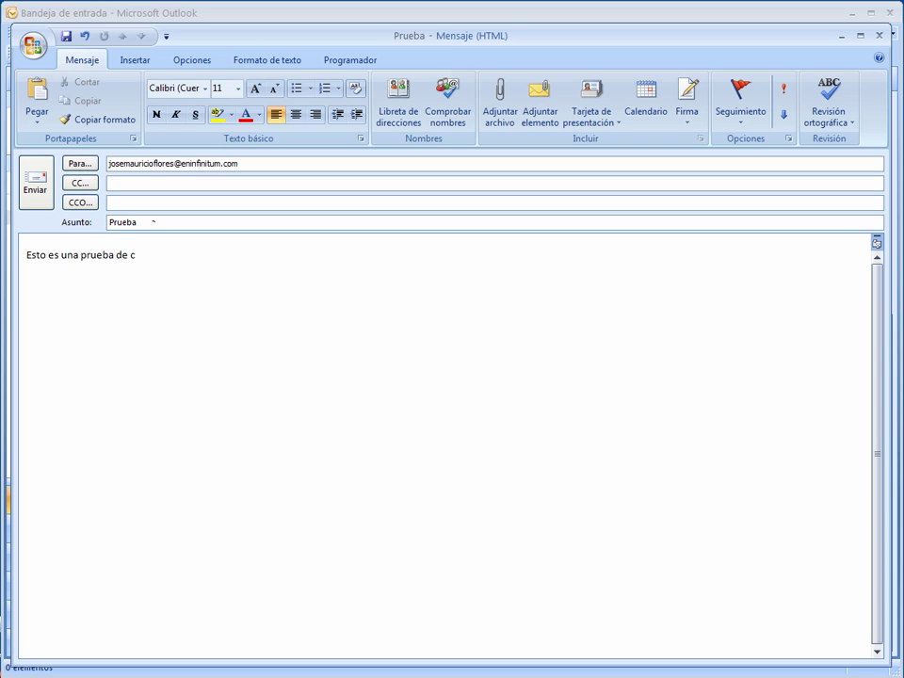
type("orreo electronico.")
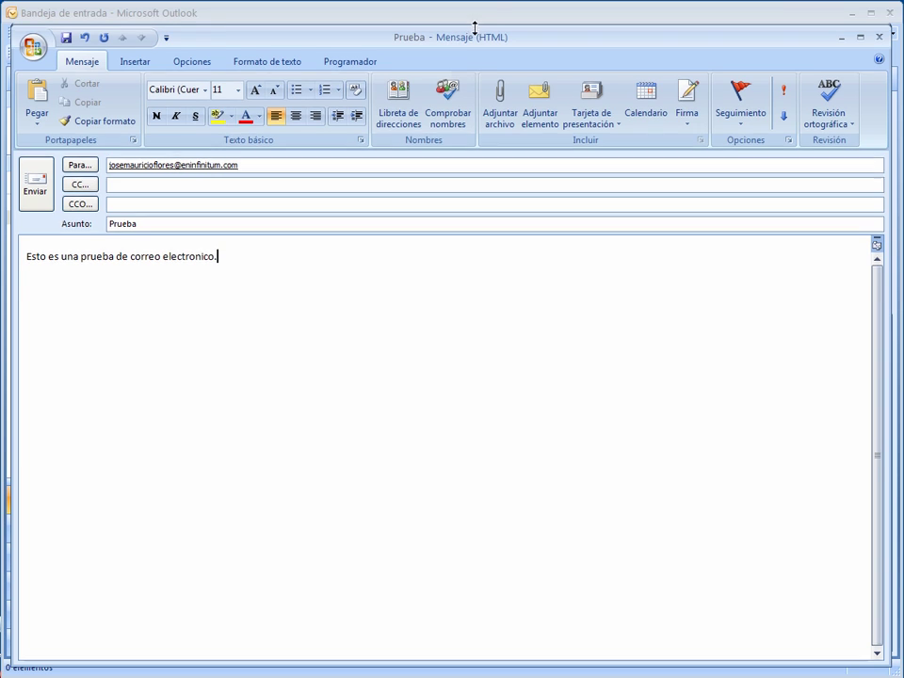
left_click_drag(472, 25, 476, 119)
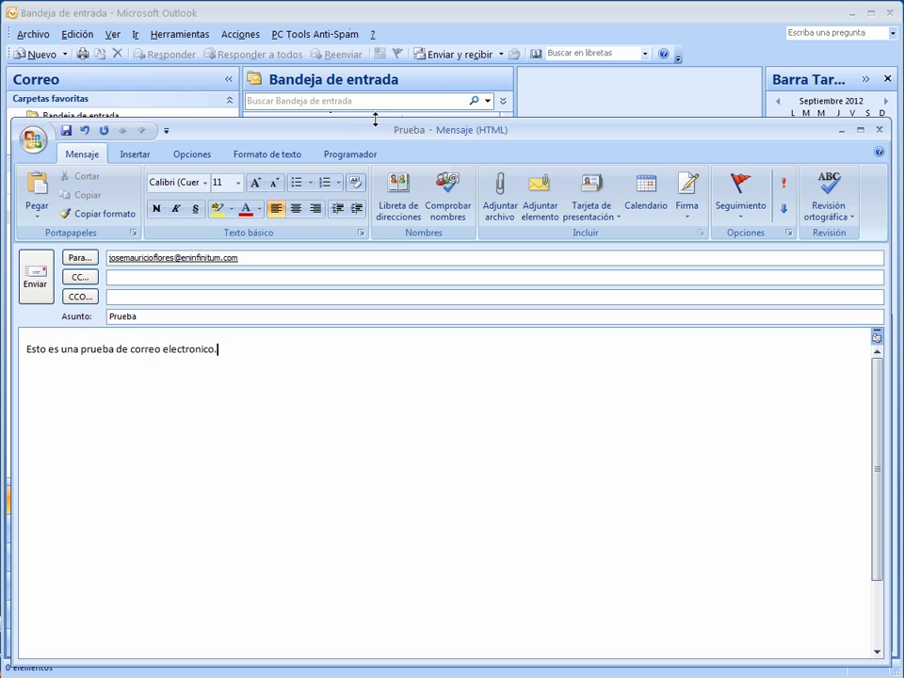
left_click_drag(375, 119, 375, 28)
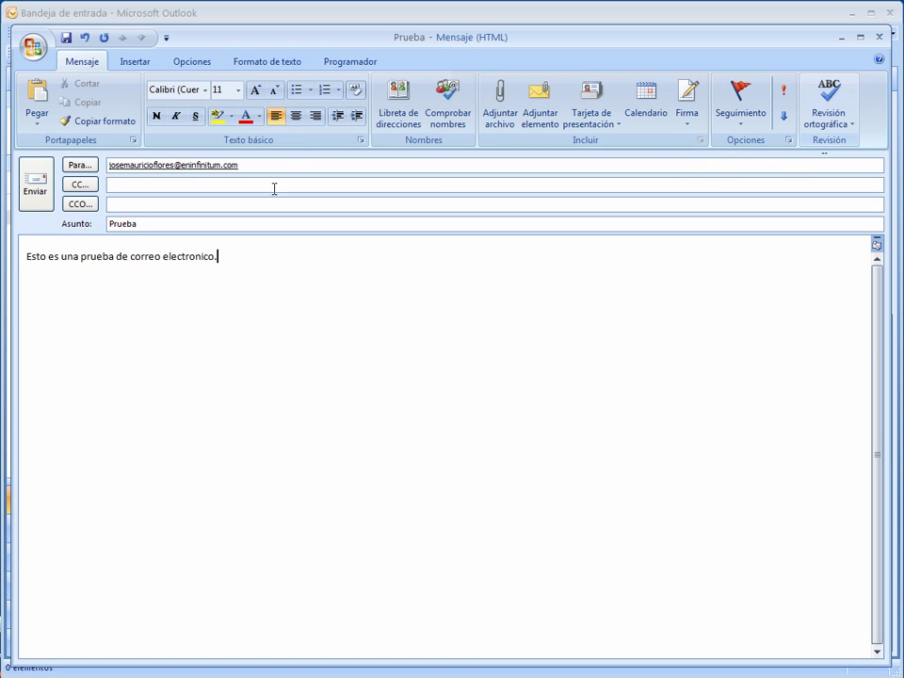
left_click(135, 63)
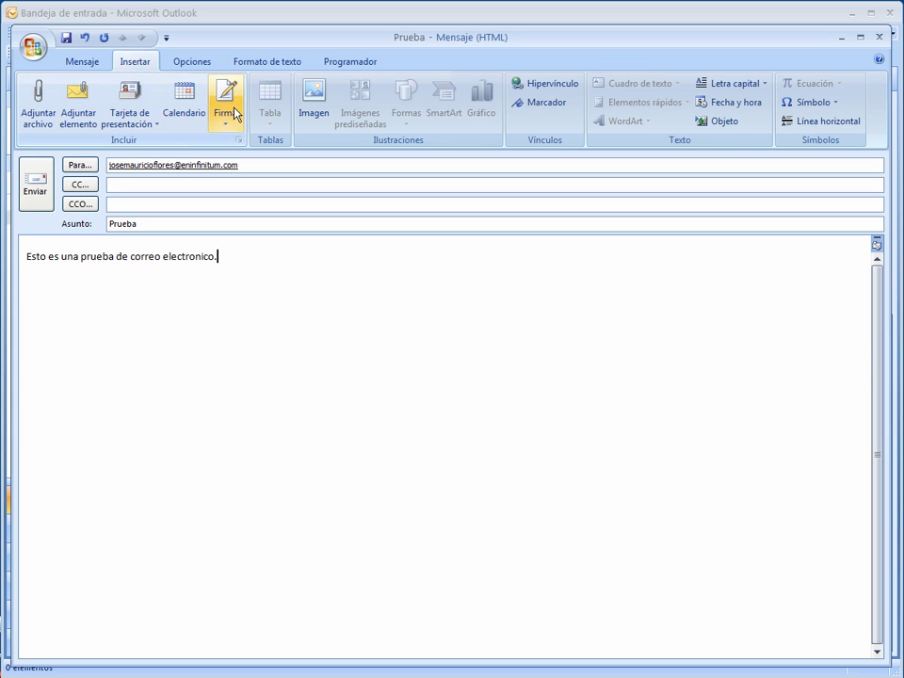
left_click(83, 61)
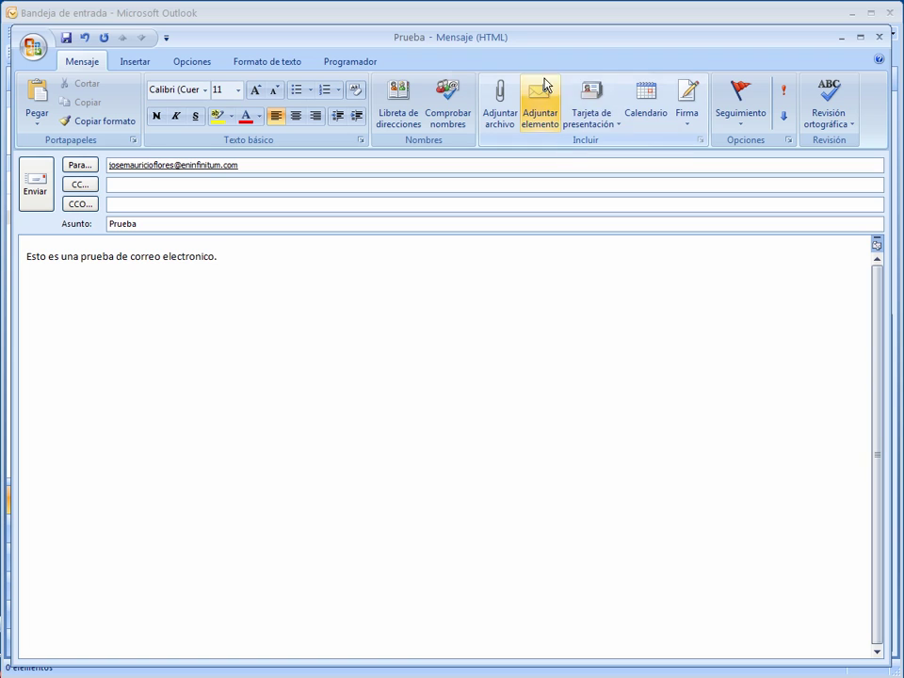
left_click(135, 61)
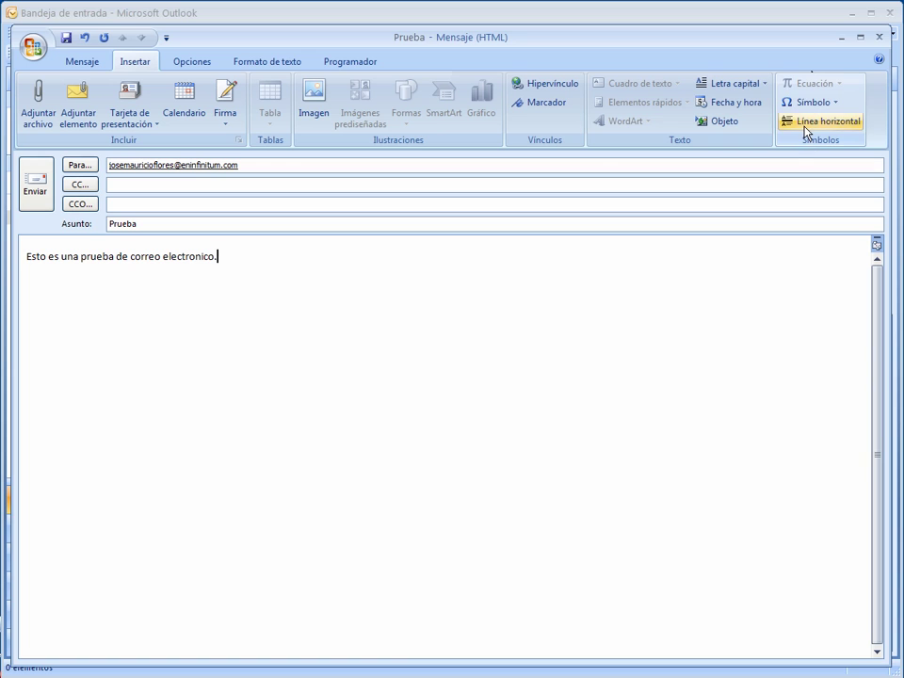
left_click(203, 72)
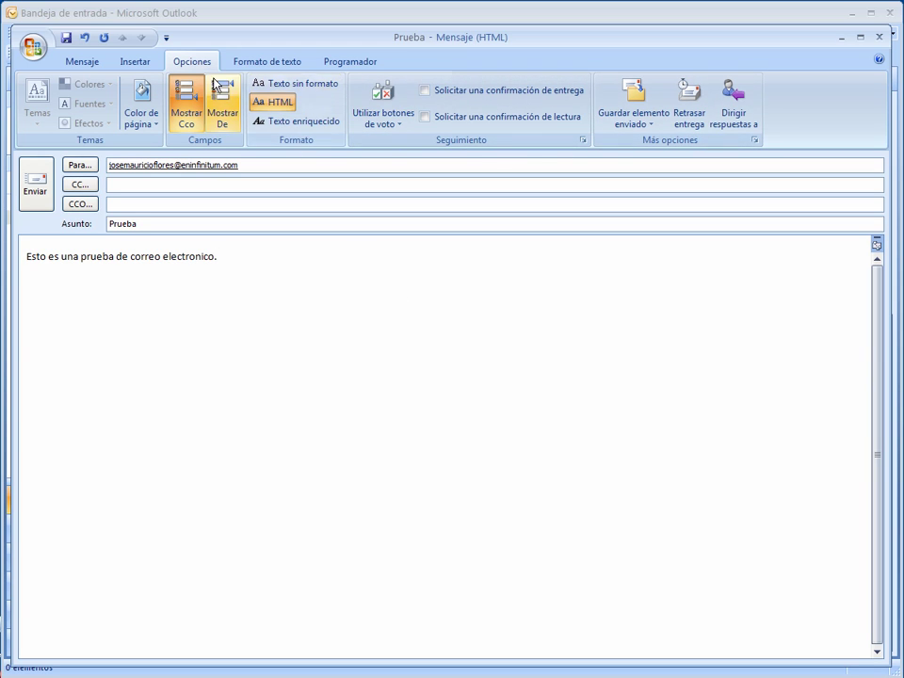
left_click(273, 63)
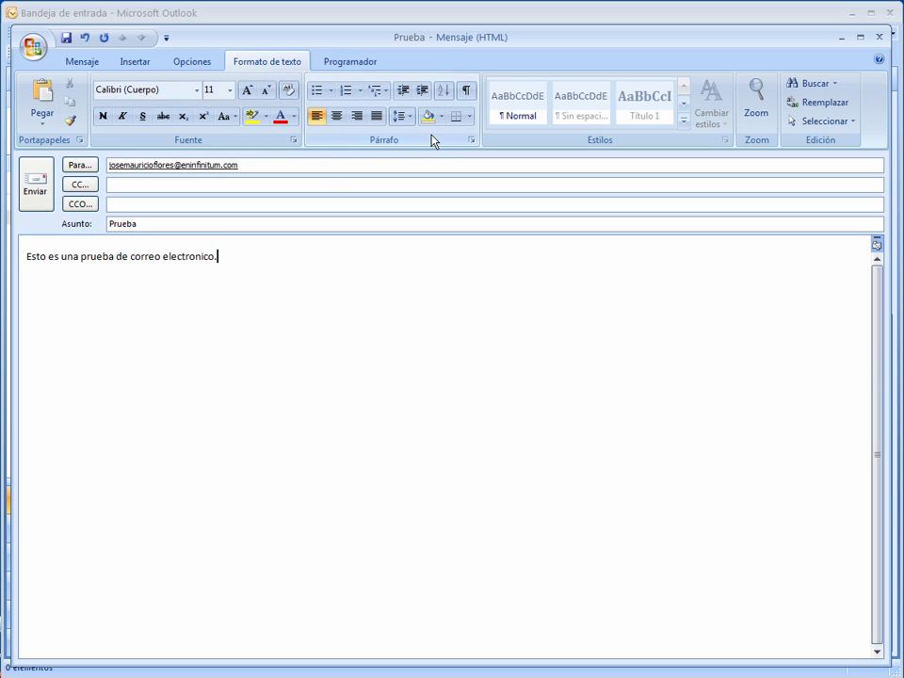
key("ctrl+shift+plus")
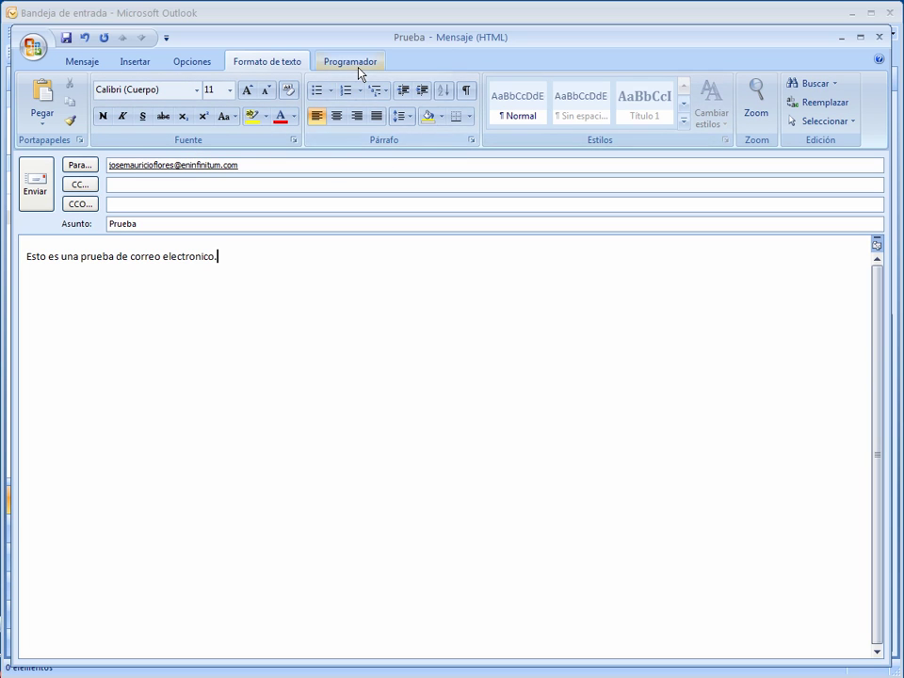
left_click(358, 66)
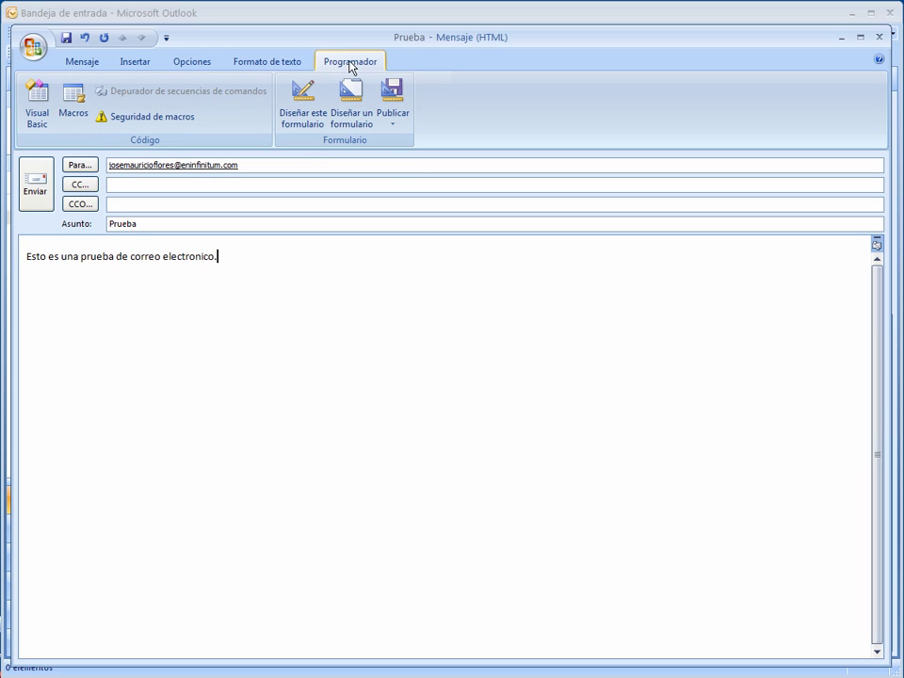
left_click(281, 64)
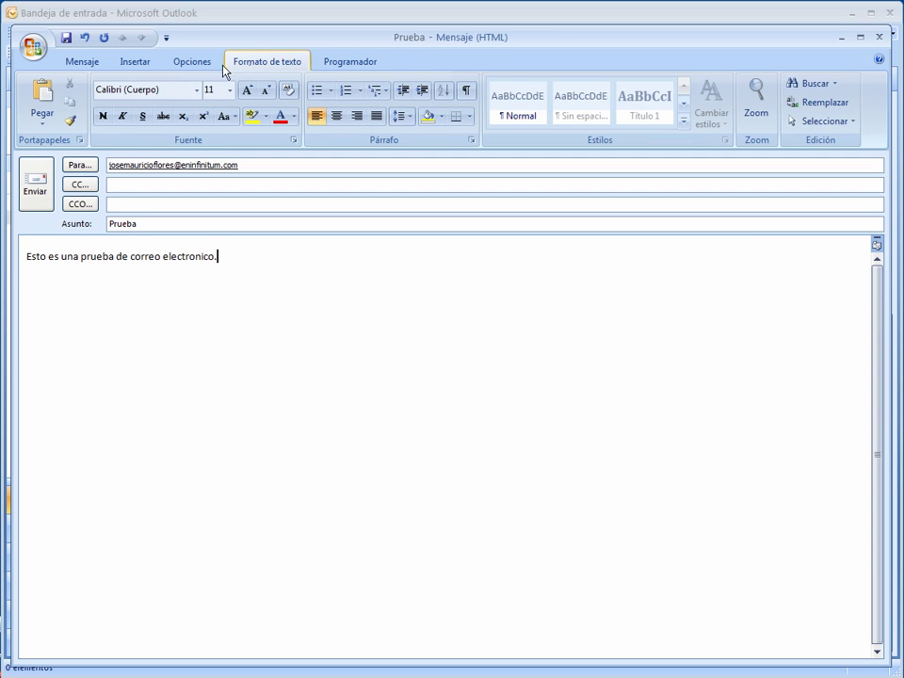
left_click(193, 63)
left_click(137, 62)
left_click(83, 63)
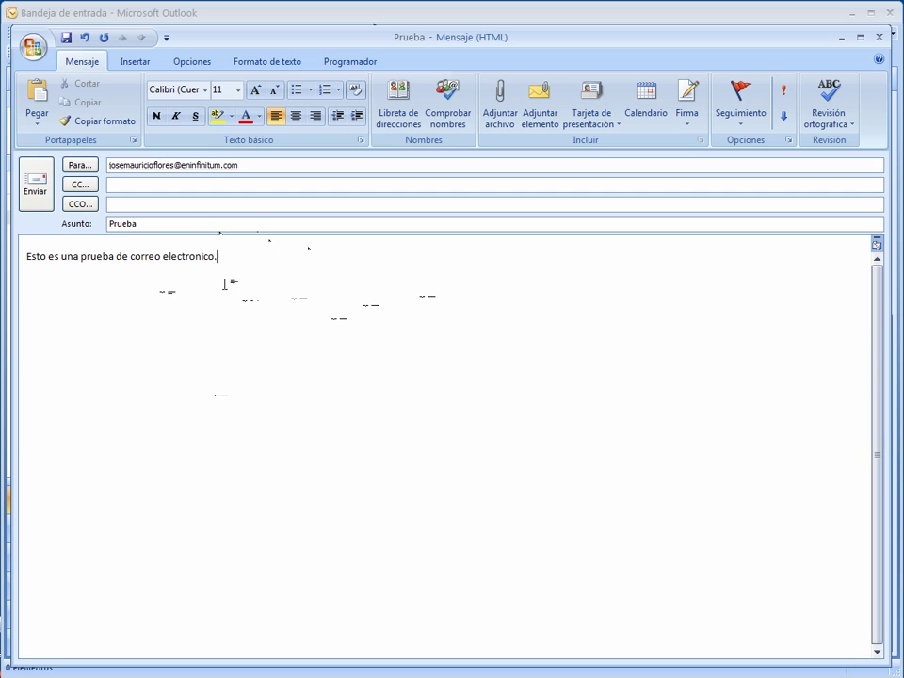
Send 'Prueba', confirm it sits in the Bandeja de salida, then go back to Bandeja de entrada.
left_click(36, 184)
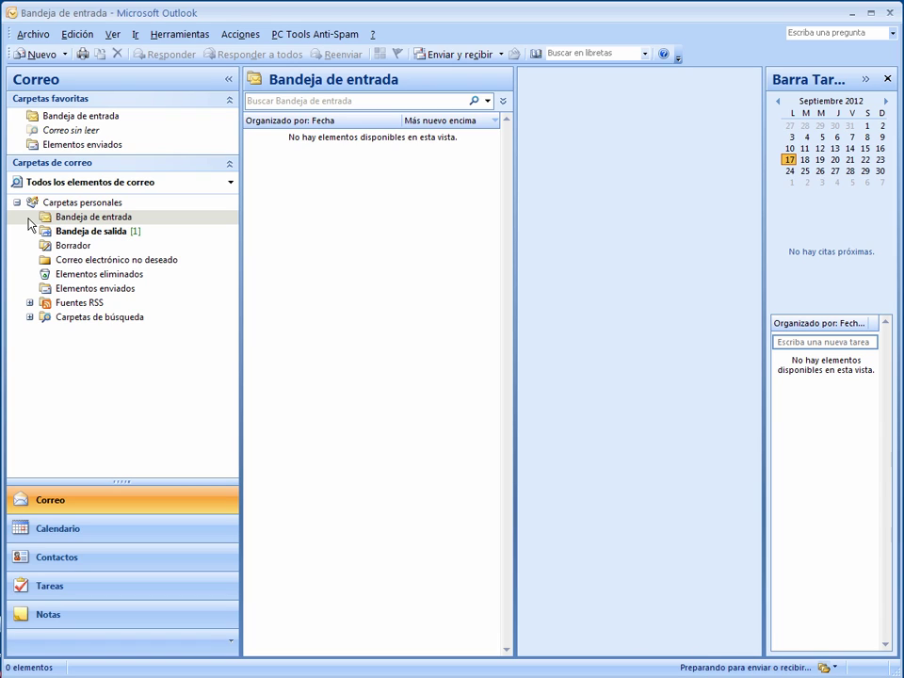
left_click(111, 233)
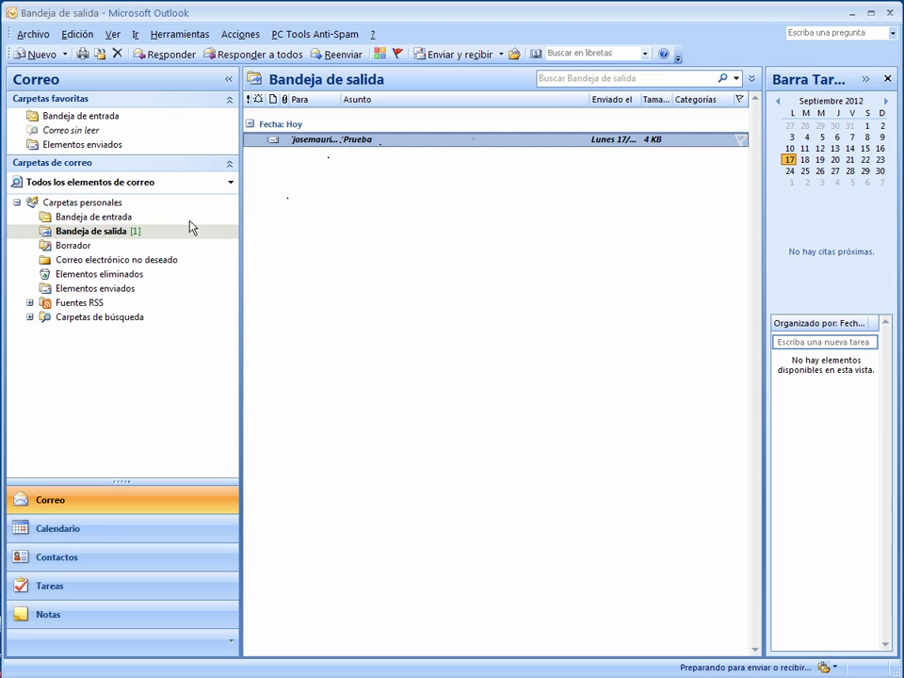
left_click(122, 220)
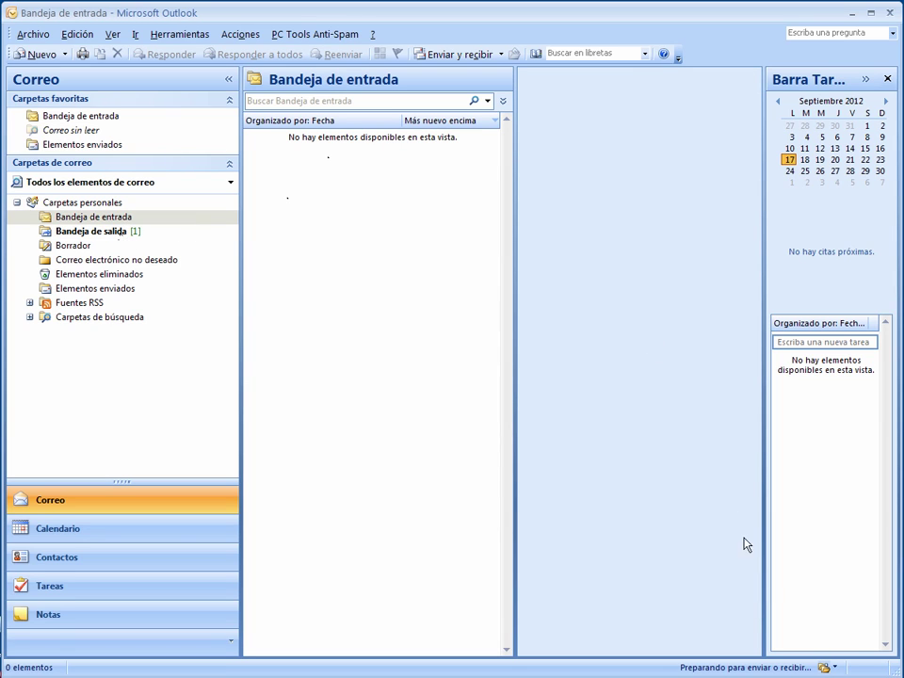
left_click(835, 670)
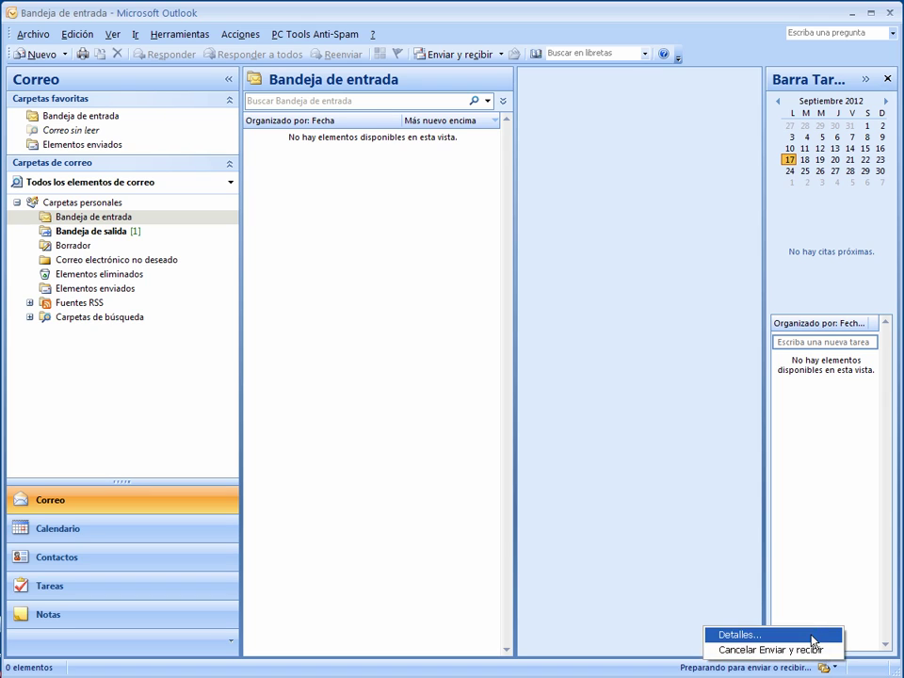
left_click(814, 636)
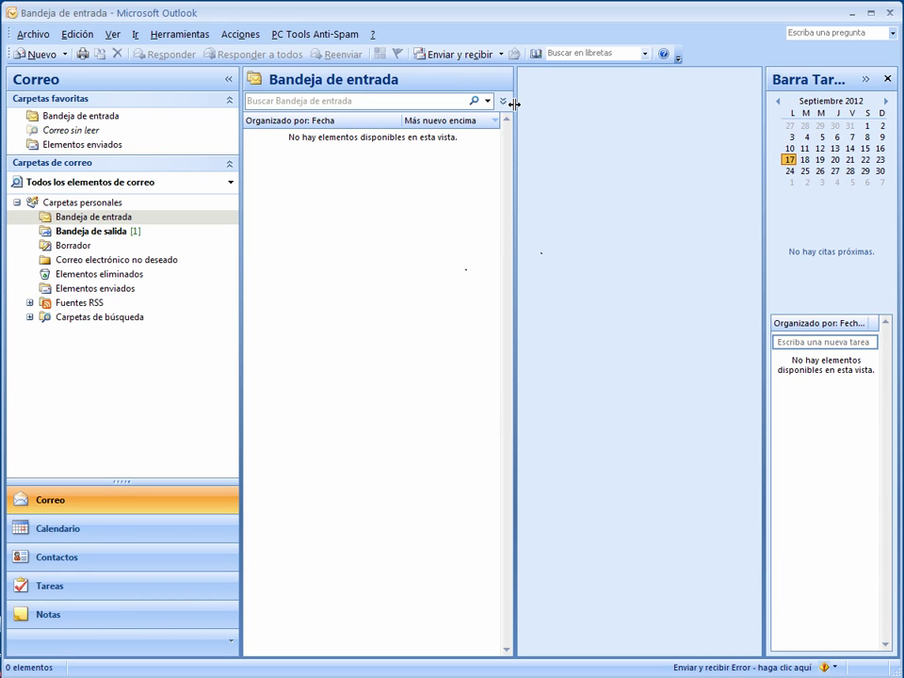
left_click(830, 668)
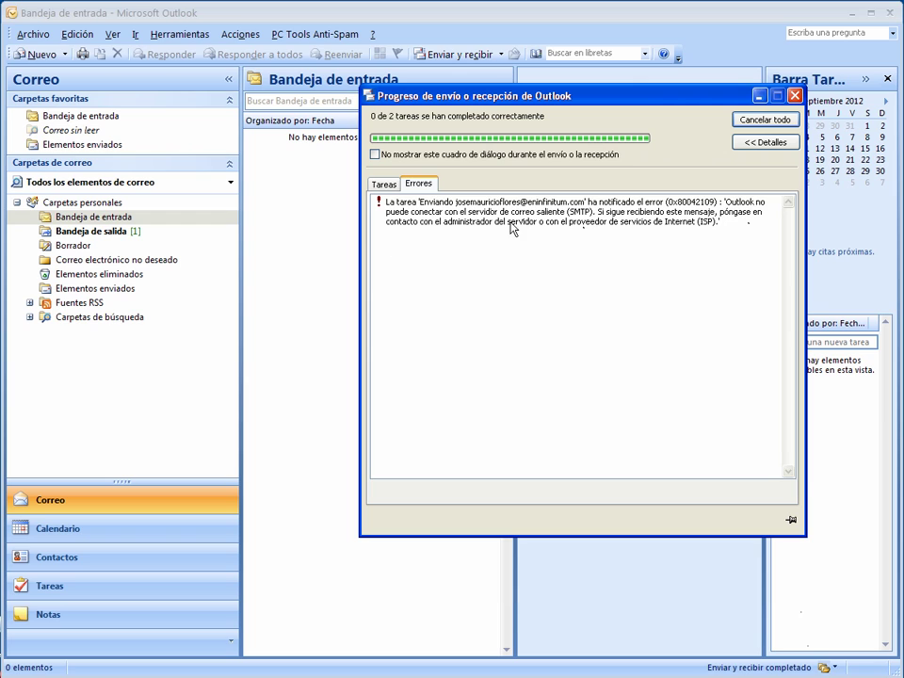
left_click(385, 184)
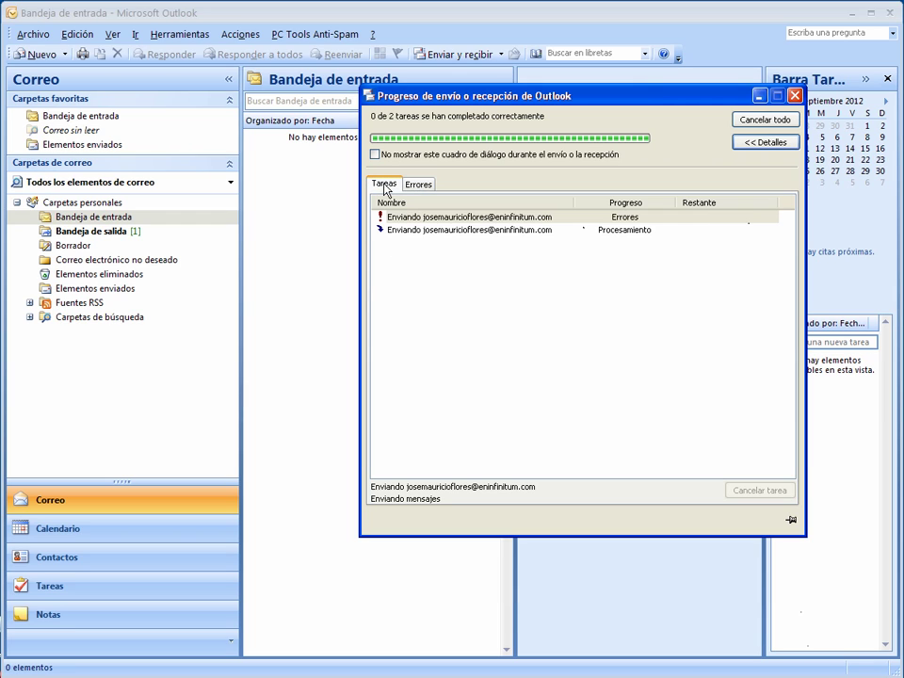
left_click(796, 96)
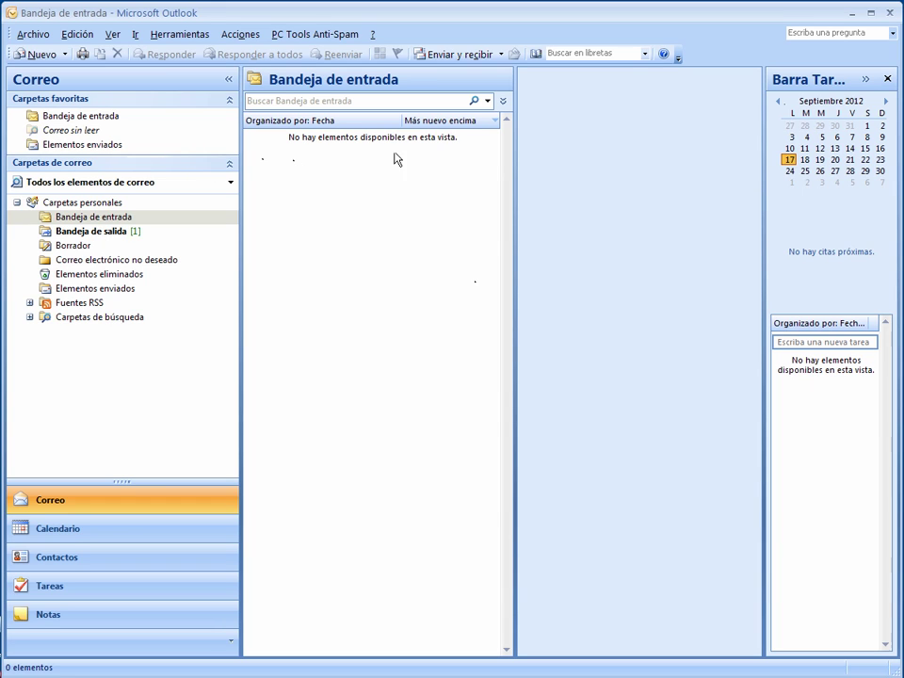
left_click(109, 231)
left_click(106, 289)
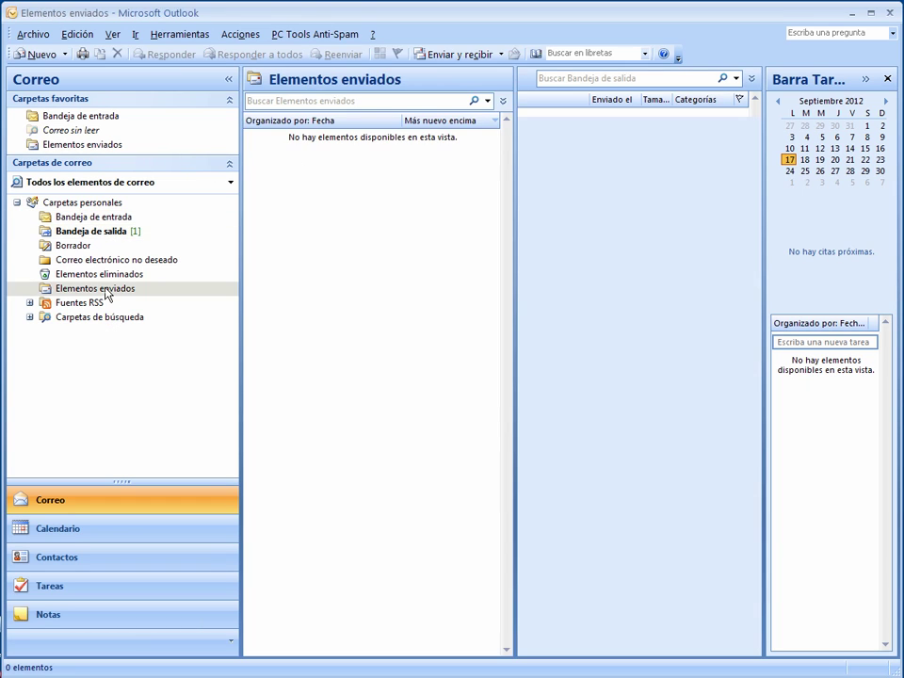
left_click(94, 203)
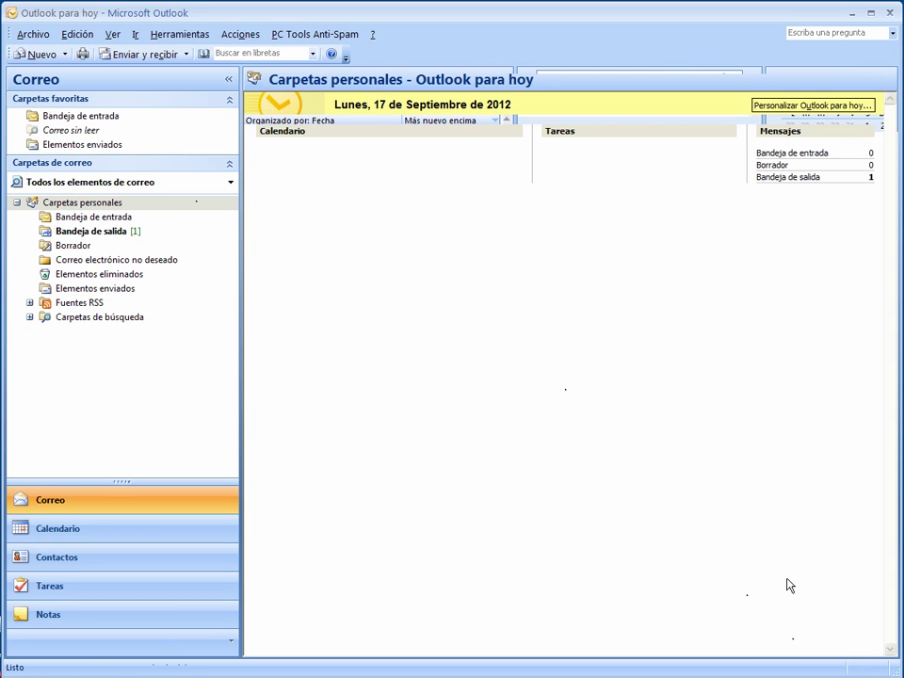
left_click(125, 219)
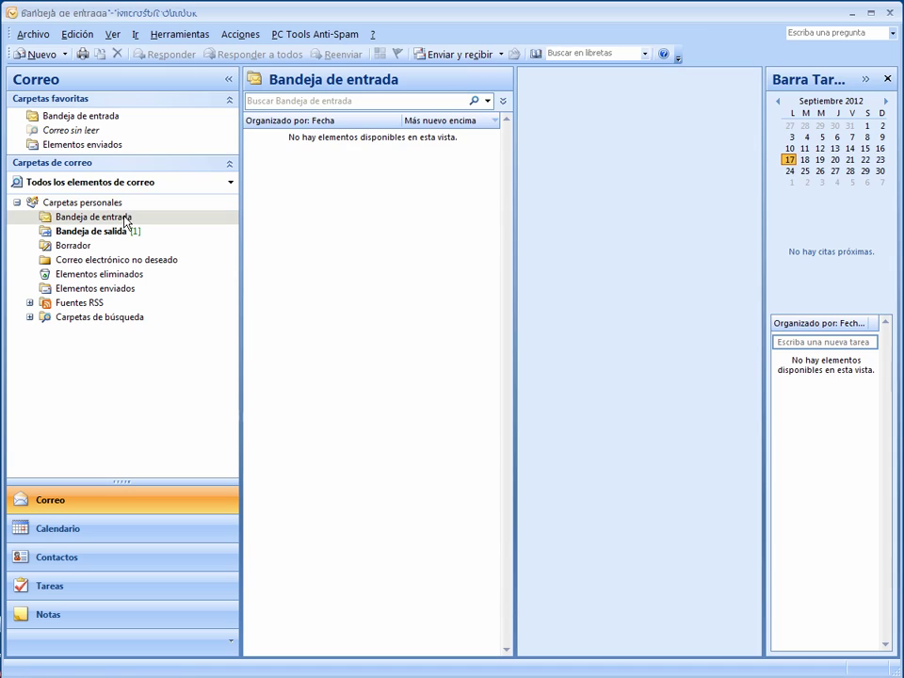